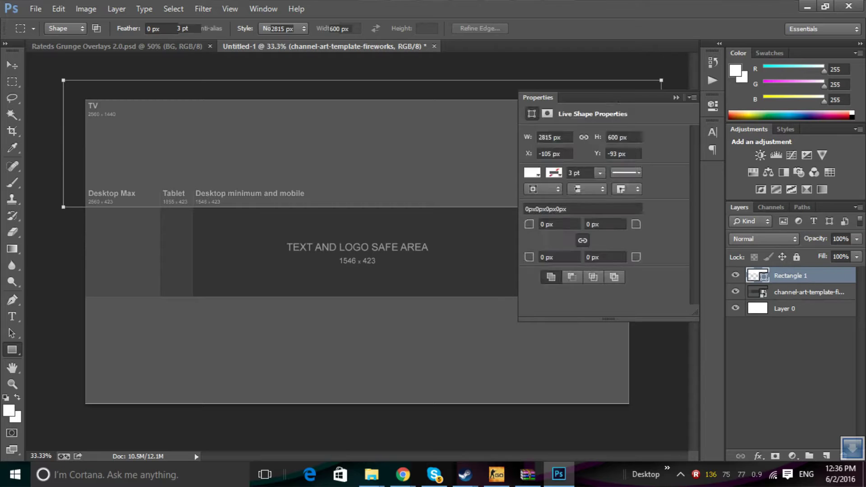
# Step: Draw a rectangle about 2665 × 588 px over the area below the template's safe-area band and fill it black
pyautogui.press('d')
pyautogui.moveTo(76, 299); pyautogui.dragTo(642, 424)
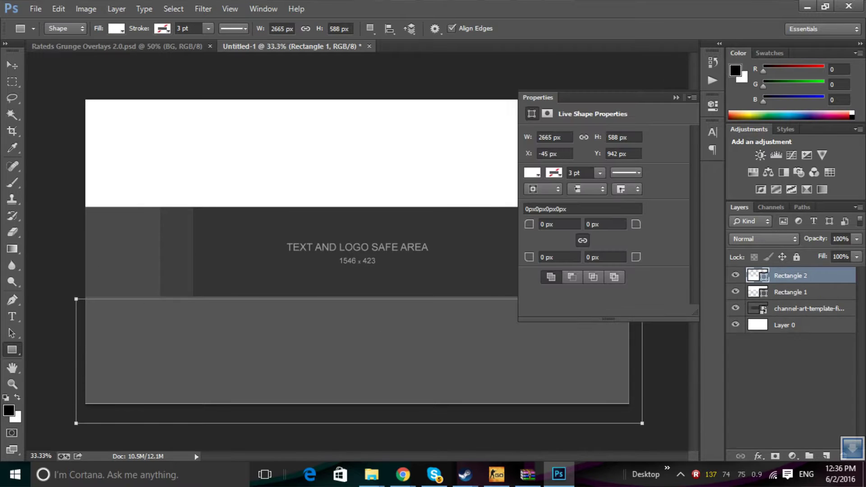
pyautogui.click(116, 28)
pyautogui.click(54, 90)
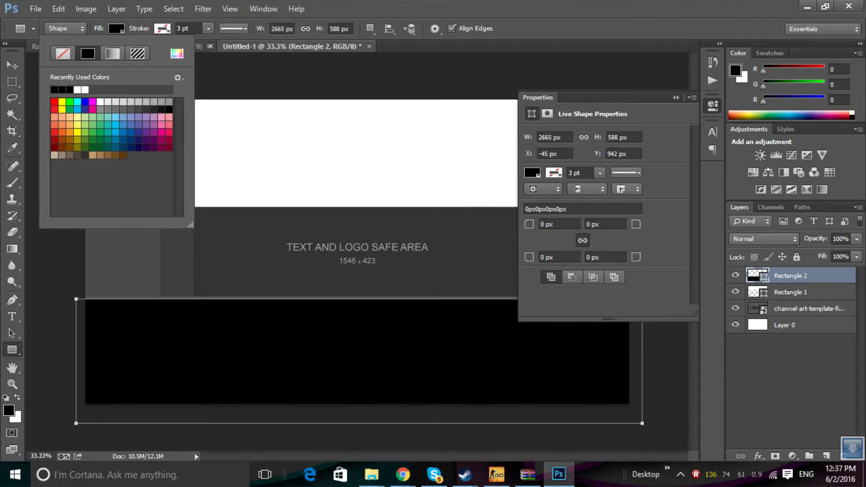
# Step: Create a 2665 × 588 px black rectangle covering the area above the safe-area band, and nudge the lower rectangle to the band's edge
pyautogui.click(312, 76)
pyautogui.press('Return')
pyautogui.moveTo(375, 145); pyautogui.dragTo(427, 145)
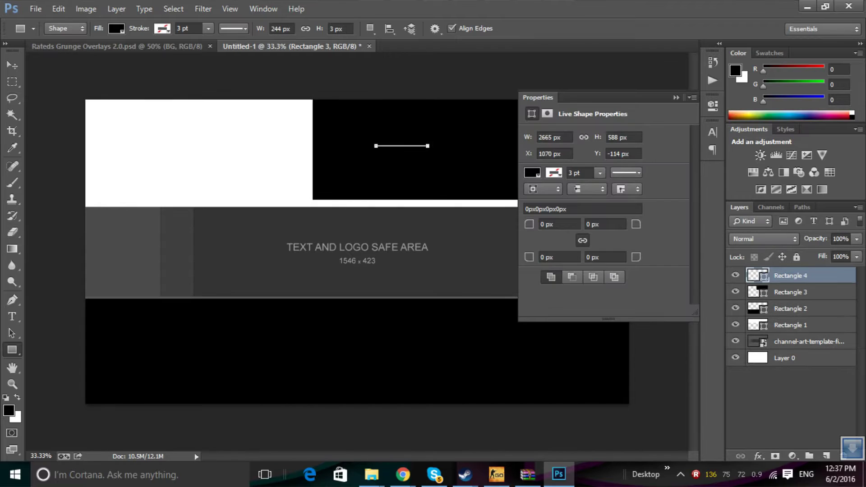
pyautogui.press('v')
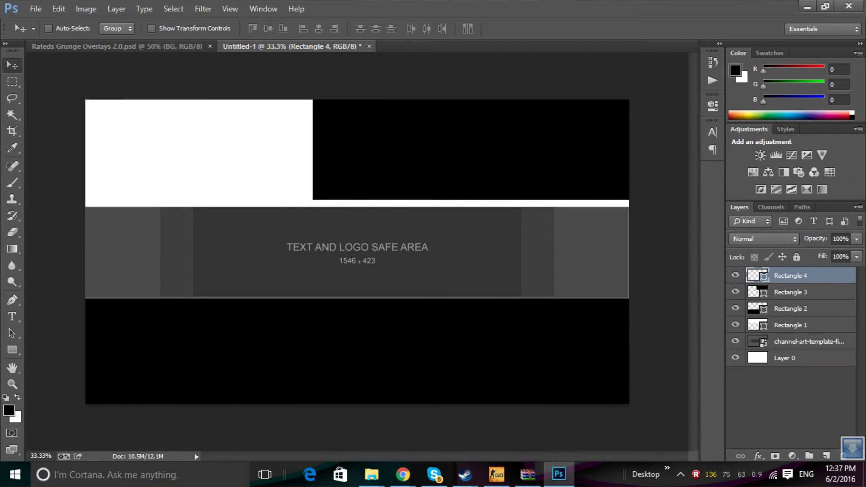
pyautogui.moveTo(434, 128); pyautogui.dragTo(217, 108)
pyautogui.moveTo(487, 312); pyautogui.dragTo(487, 310)
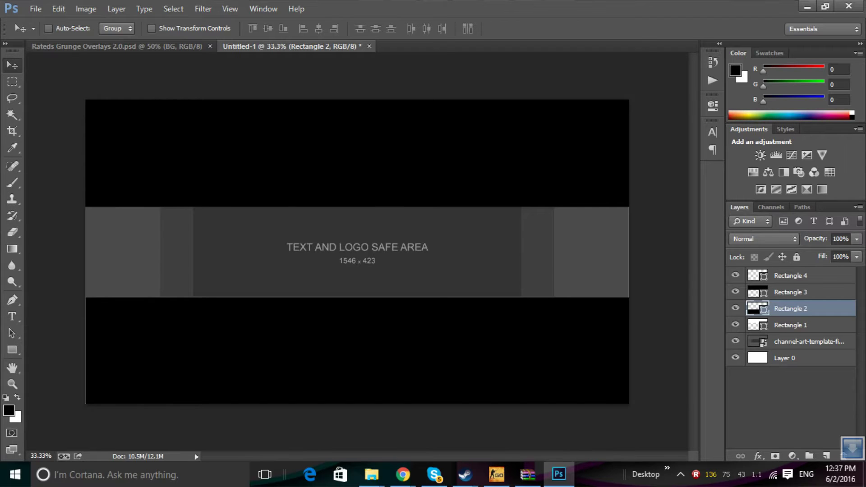
# Step: Draw a dark red rectangle about 3247 × 738 px across the middle band and move it beneath the black and white rectangles
pyautogui.press('u')
pyautogui.moveTo(57, 176)
pyautogui.mouseDown()
pyautogui.moveTo(686, 367)
pyautogui.moveTo(688, 332)
pyautogui.mouseUp()
pyautogui.click(117, 29)
pyautogui.click(54, 140)
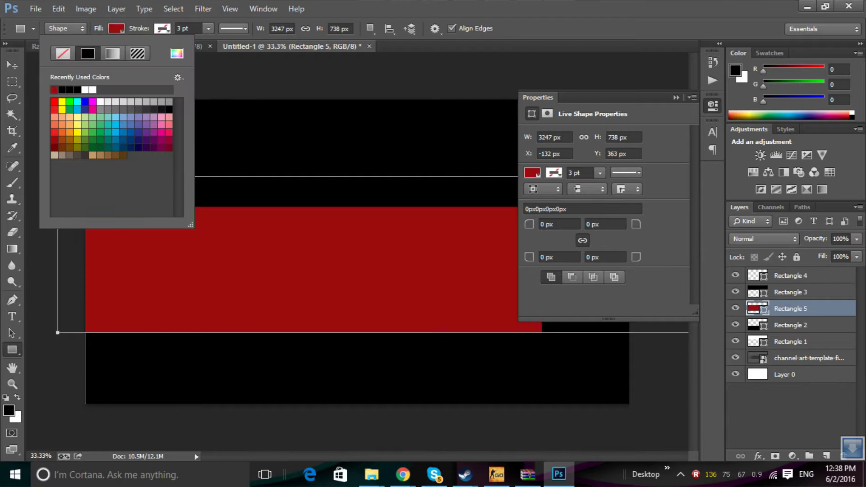
pyautogui.press('Return')
pyautogui.hotkey('ctrl', '[')
pyautogui.hotkey('ctrl', '[')
# Step: Delete the channel-art-template-fireworks layer
pyautogui.rightClick(794, 358)
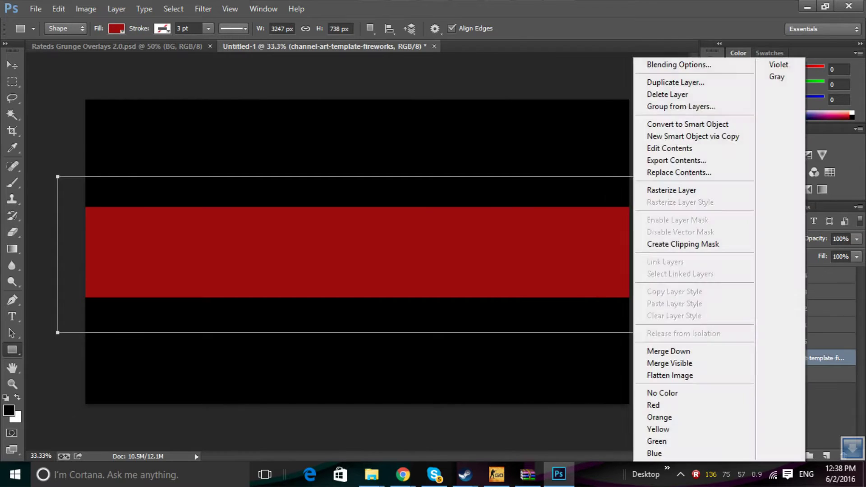
pyautogui.click(655, 94)
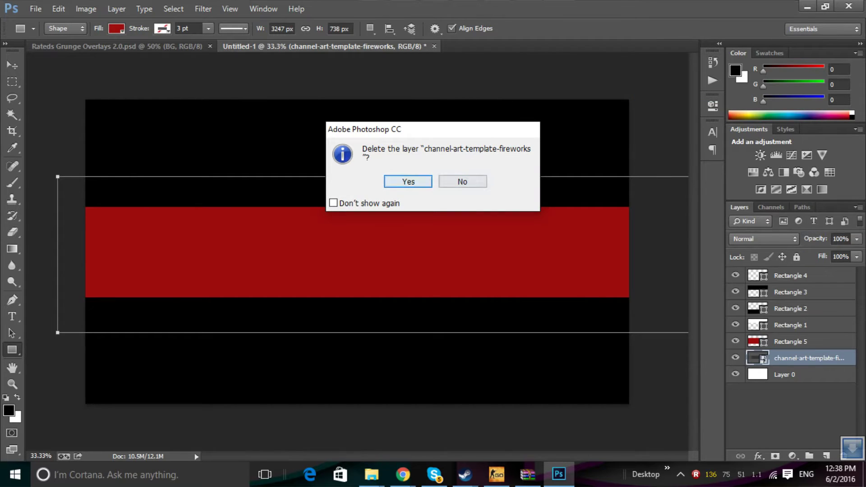
pyautogui.press('Return')
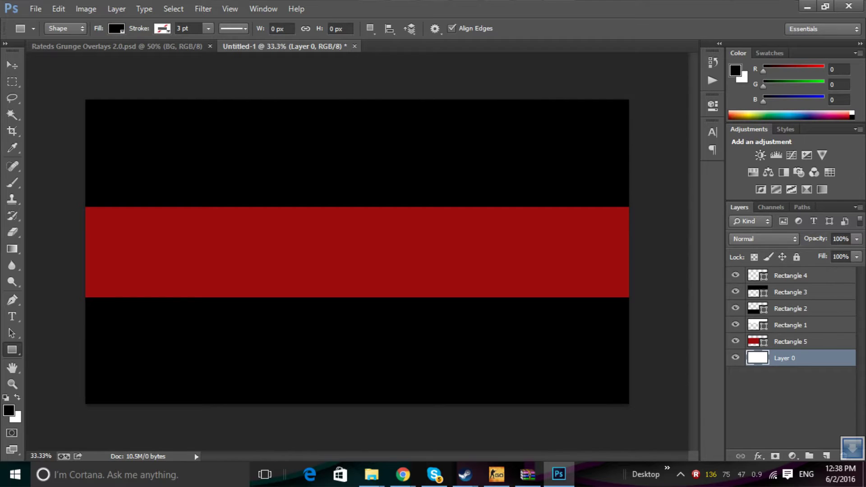
# Step: Add the black text "ultimate clan" in Call Of Duty font at 320 pt and place its layer above the red rectangle
pyautogui.press('t')
pyautogui.click(149, 247)
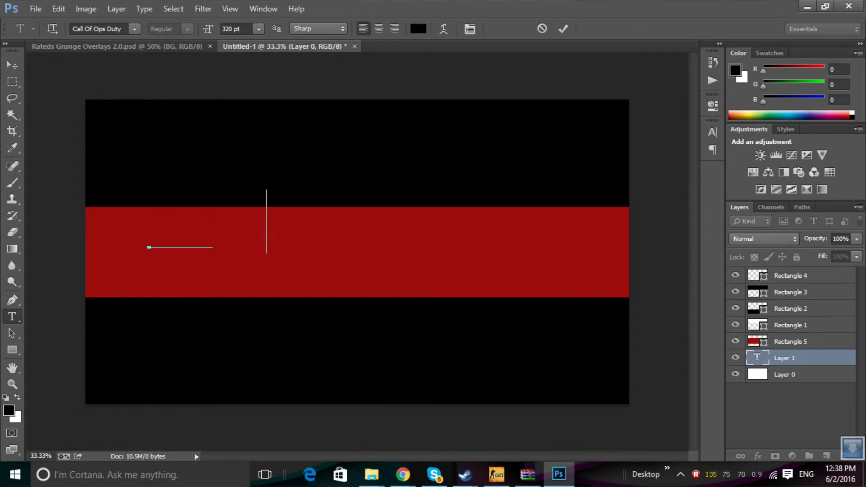
pyautogui.write('ultimate clan')
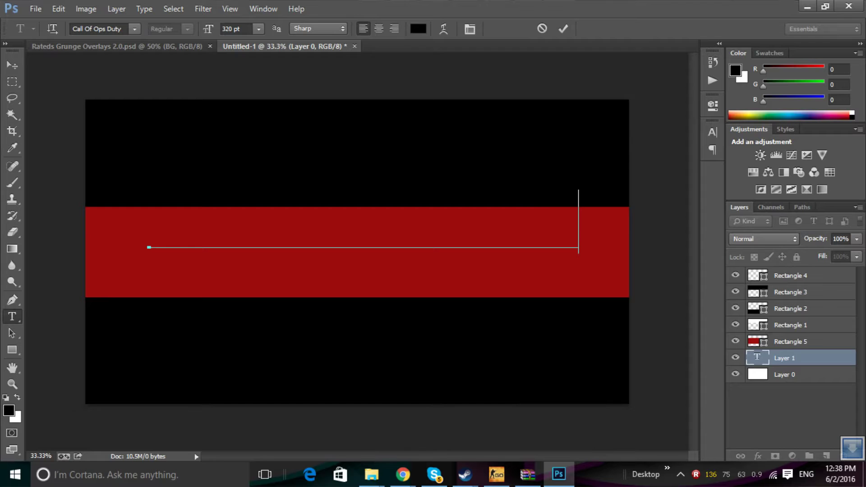
pyautogui.click(563, 29)
pyautogui.moveTo(791, 358); pyautogui.dragTo(792, 333)
# Step: Center the text vertically and horizontally on the whole canvas, and deselect
pyautogui.press('v')
pyautogui.moveTo(253, 181)
pyautogui.mouseDown()
pyautogui.moveTo(244, 185)
pyautogui.moveTo(253, 179)
pyautogui.mouseUp()
pyautogui.hotkey('ctrl', 'a')
pyautogui.click(116, 9)
pyautogui.moveTo(136, 315)
pyautogui.click(298, 334)
pyautogui.click(116, 8)
pyautogui.click(298, 356)
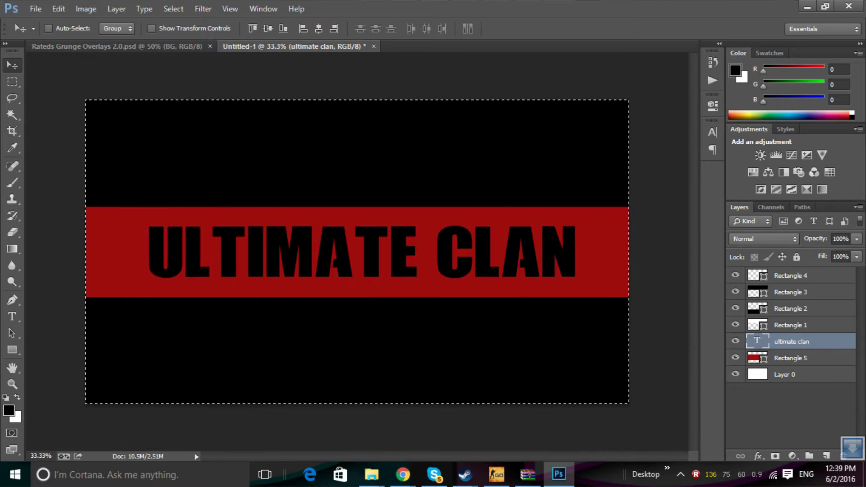
pyautogui.hotkey('ctrl', 'd')
# Step: Apply a gradient overlay to the "ultimate clan" text layer and lower its fill opacity to 0%
pyautogui.rightClick(793, 342)
pyautogui.press('Escape')
pyautogui.doubleClick(830, 342)
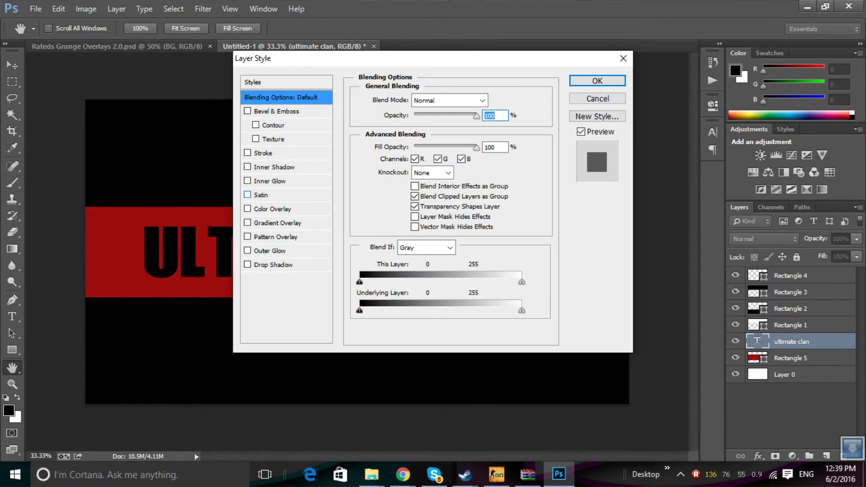
pyautogui.click(247, 223)
pyautogui.moveTo(476, 147); pyautogui.dragTo(414, 147)
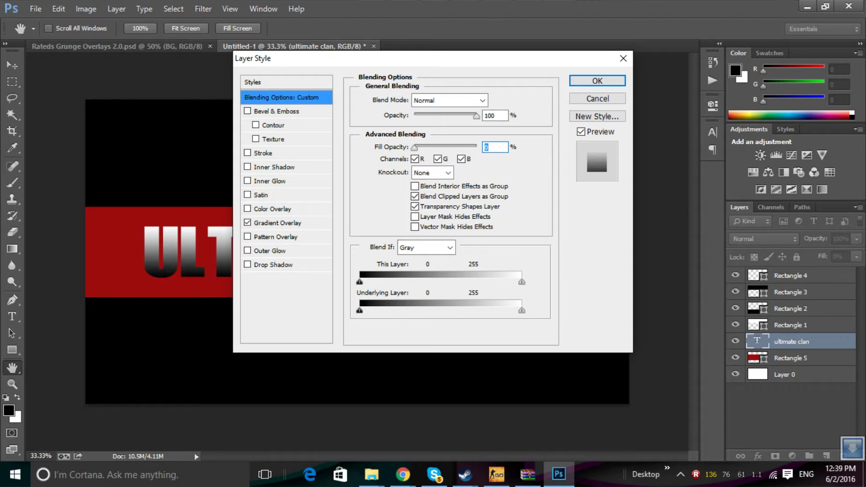
pyautogui.press('Return')
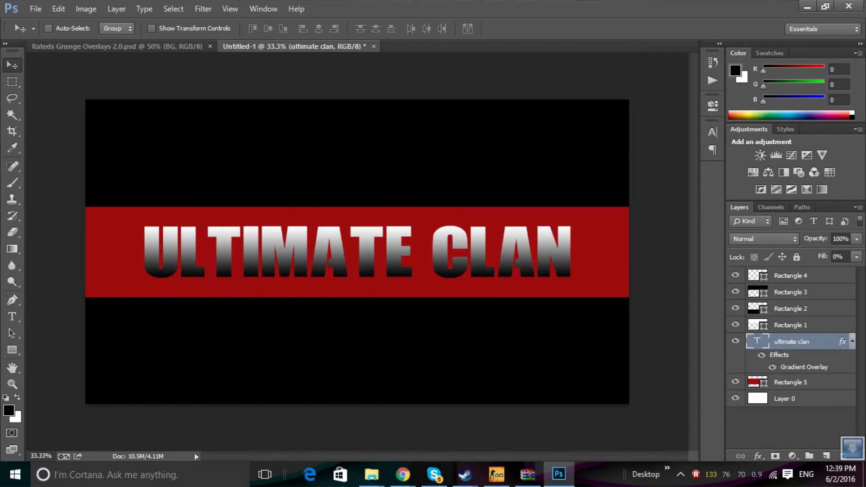
# Step: Restore the text's fill opacity to 100% and add a drop shadow with 100% opacity, 0 px distance and 42% spread
pyautogui.rightClick(832, 341)
pyautogui.press('Escape')
pyautogui.press('h')
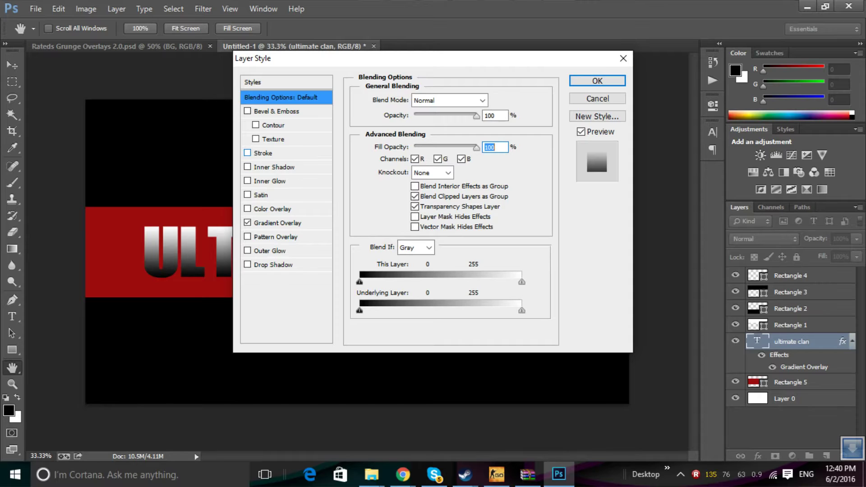
pyautogui.click(273, 265)
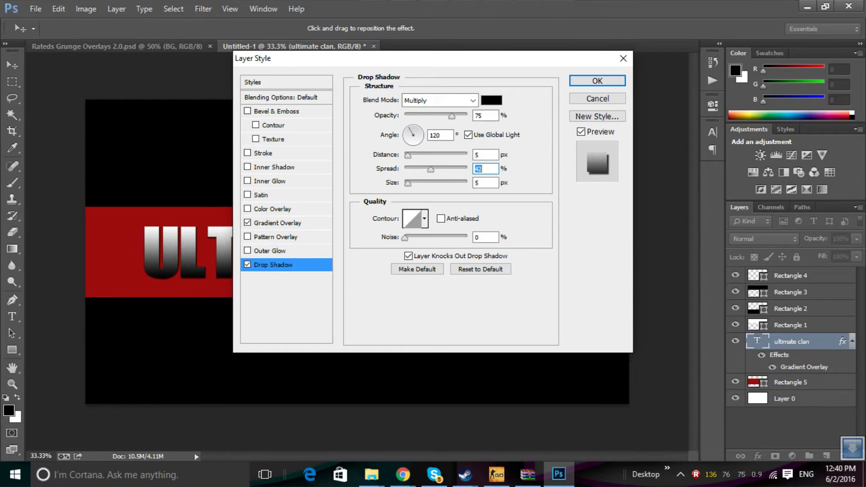
pyautogui.click(485, 115)
pyautogui.write('100')
pyautogui.click(485, 155)
pyautogui.write('0')
pyautogui.press('Return')
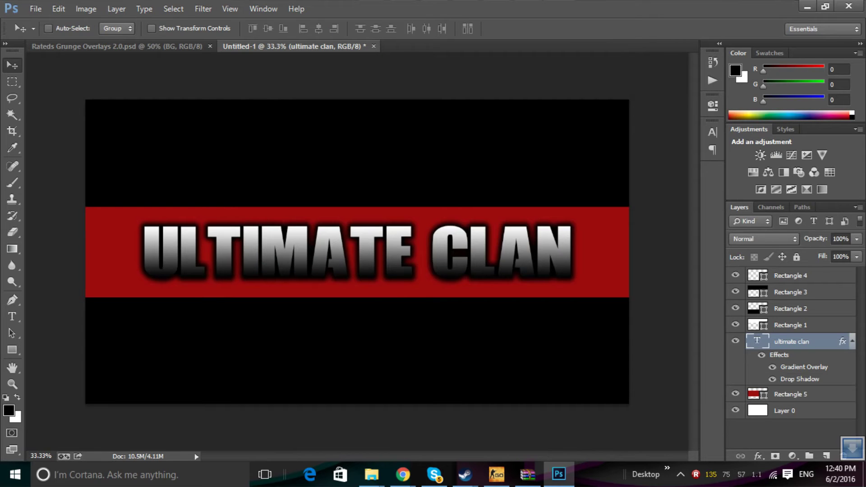
# Step: Set the scale of the text's gradient overlay to 150%
pyautogui.press('space')
pyautogui.doubleClick(807, 341)
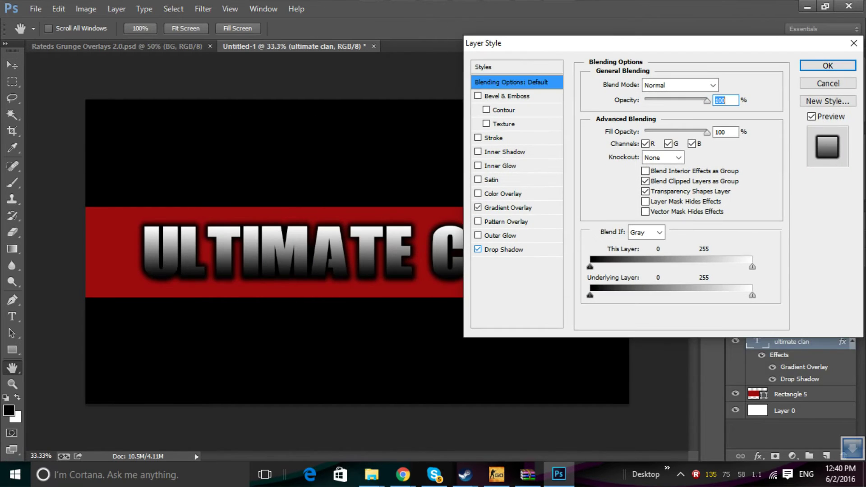
pyautogui.click(508, 207)
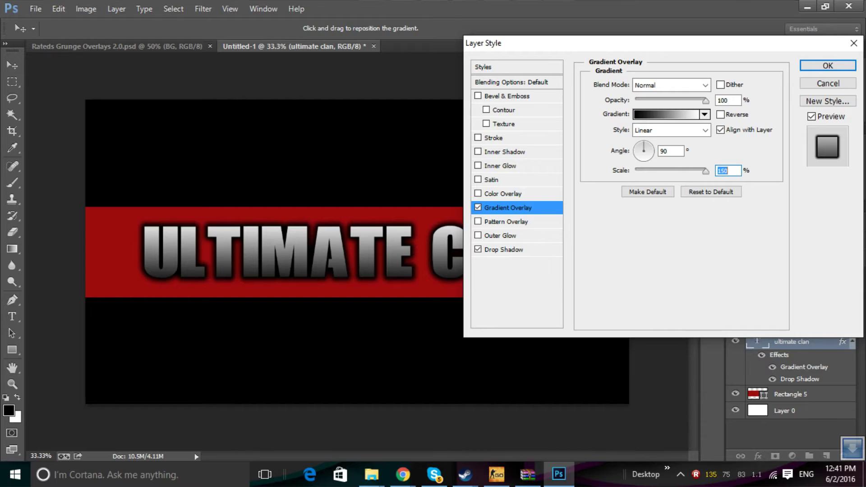
pyautogui.press('Return')
# Step: Try to paste Grunge Overlay 7 from Rateds Grunge Overlays 2.0.psd into the banner and delete the pasted layer
pyautogui.hotkey('ctrl', 'Tab')
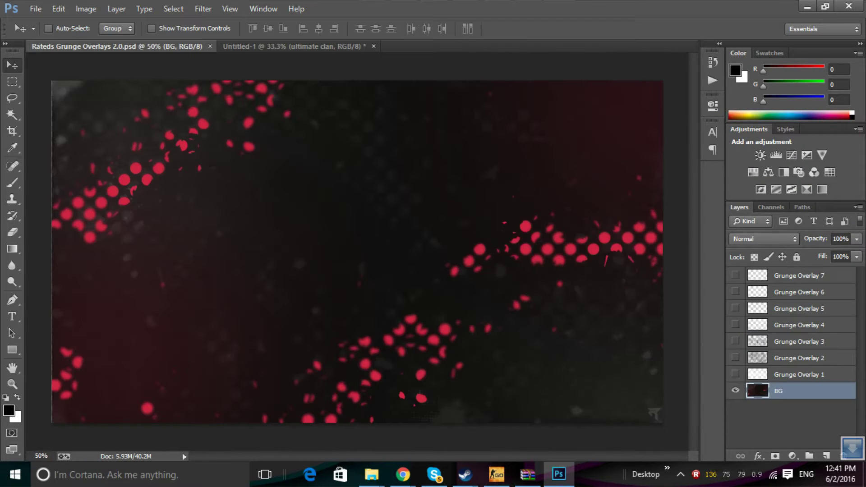
pyautogui.click(797, 275)
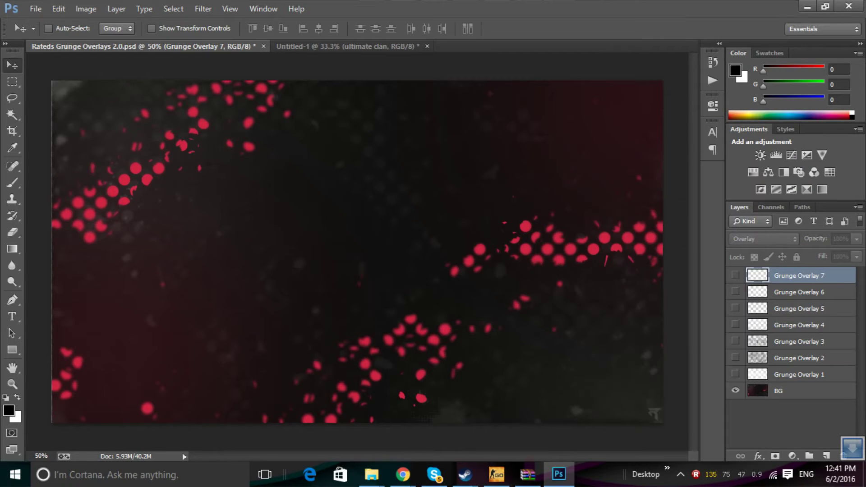
pyautogui.hotkey('ctrl', 'Tab')
pyautogui.hotkey('ctrl', 'v')
pyautogui.rightClick(474, 261)
pyautogui.rightClick(803, 341)
pyautogui.click(676, 78)
pyautogui.click(379, 180)
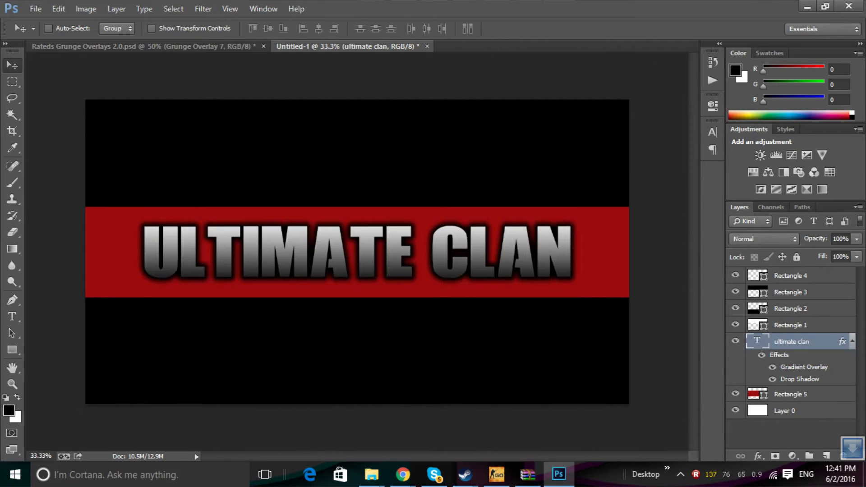
# Step: Try to bring Grunge Overlay 1 from the overlays document into the banner and delete the pasted layer
pyautogui.hotkey('ctrl', 'Tab')
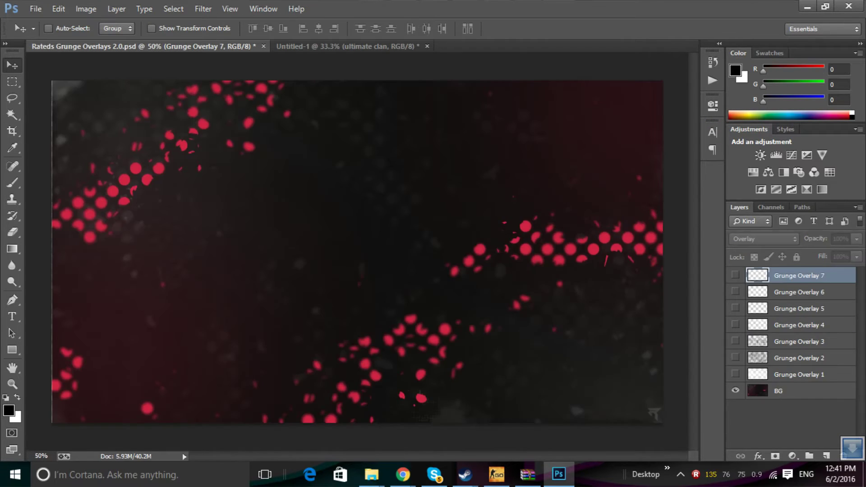
pyautogui.rightClick(757, 375)
pyautogui.press('Escape')
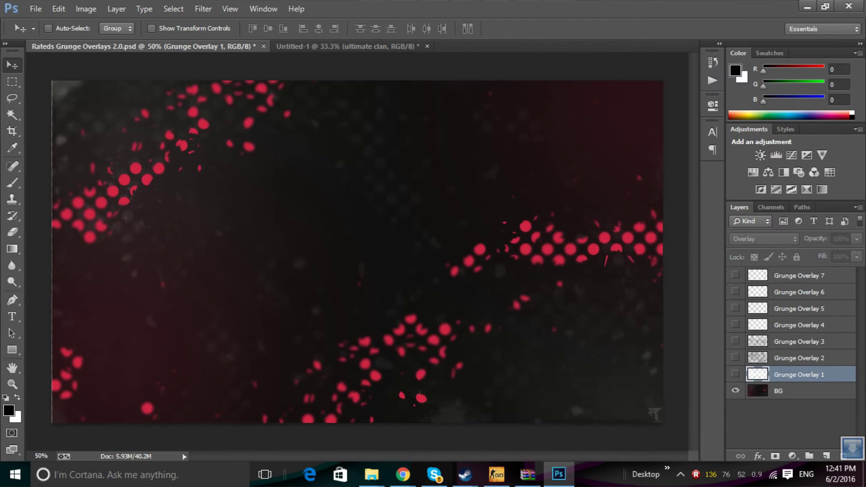
pyautogui.hotkey('ctrl', 'Tab')
pyautogui.hotkey('ctrl', 'z')
pyautogui.rightClick(785, 341)
pyautogui.click(645, 124)
pyautogui.click(393, 180)
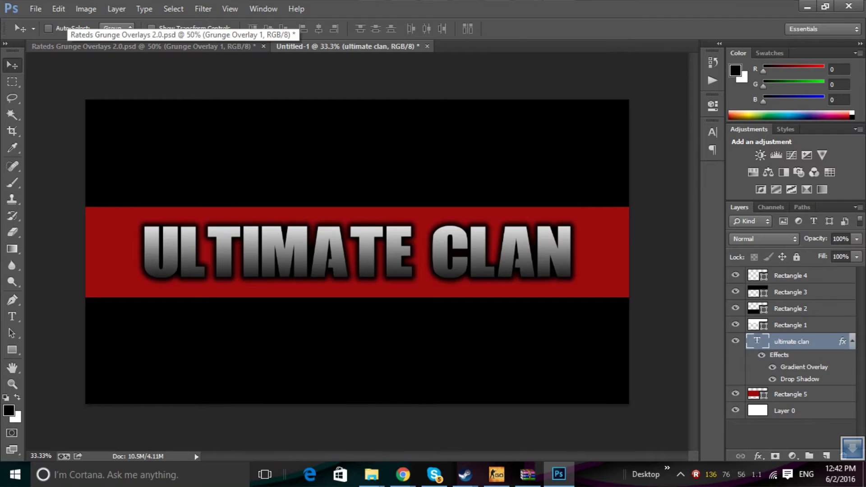
# Step: Try to bring Grunge Overlay 3 from the overlays document into the banner and delete the pasted layer
pyautogui.hotkey('ctrl', 'Tab')
pyautogui.click(798, 358)
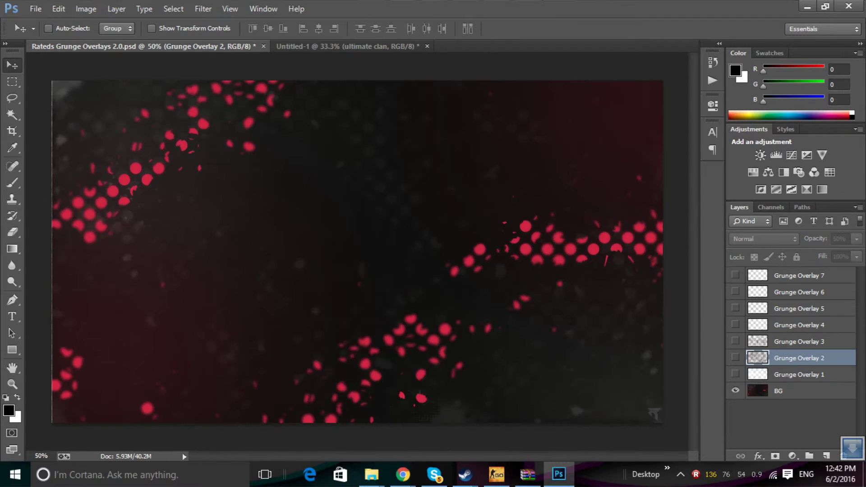
pyautogui.hotkey('alt', ']')
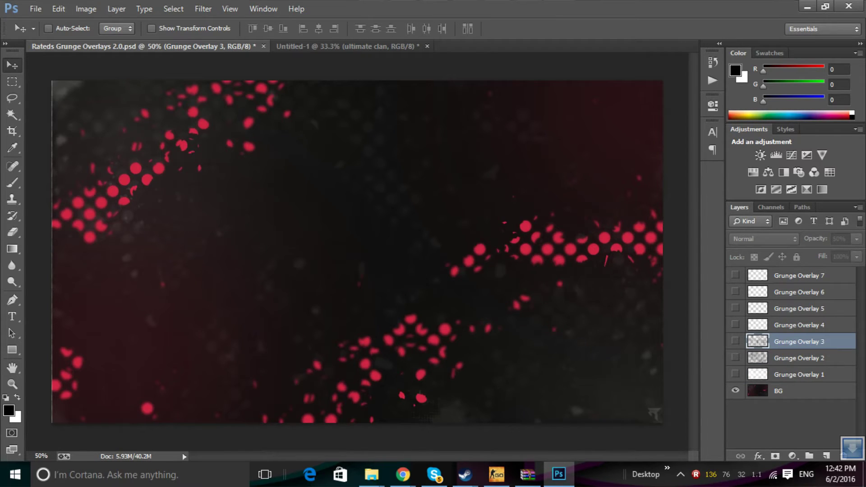
pyautogui.hotkey('alt', 'Tab')
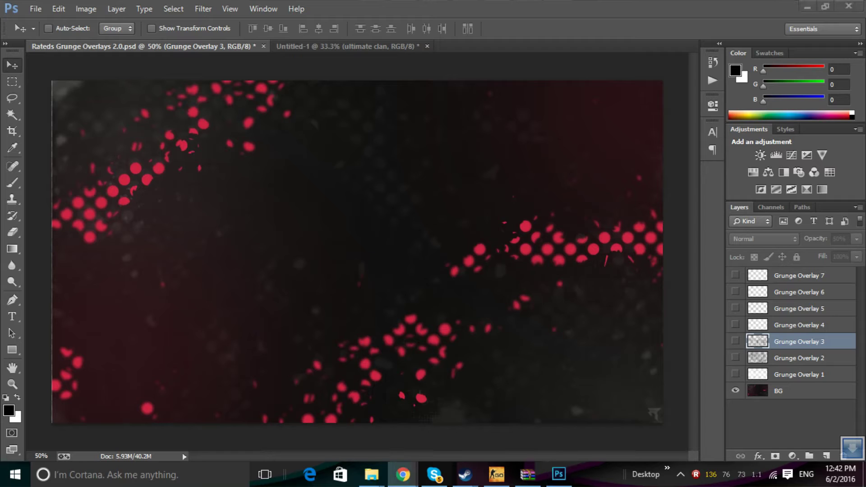
pyautogui.hotkey('alt', 'Tab')
pyautogui.hotkey('ctrl', 'Tab')
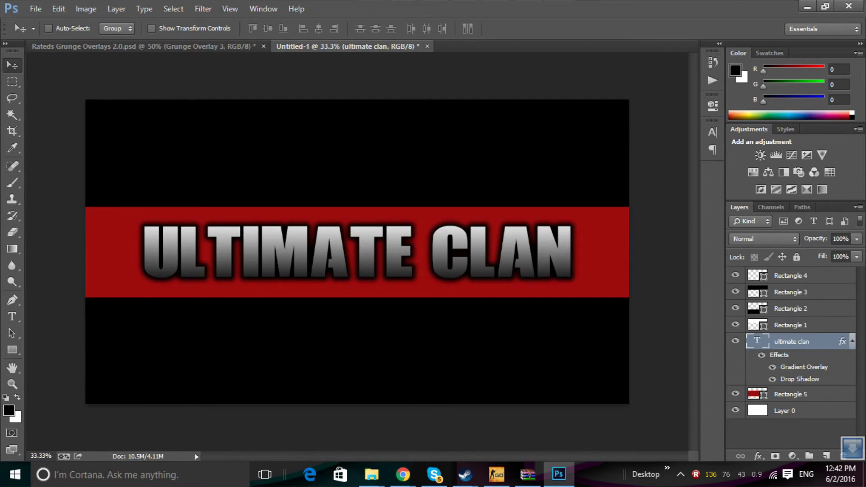
pyautogui.hotkey('ctrl', 'v')
pyautogui.rightClick(792, 325)
pyautogui.click(654, 126)
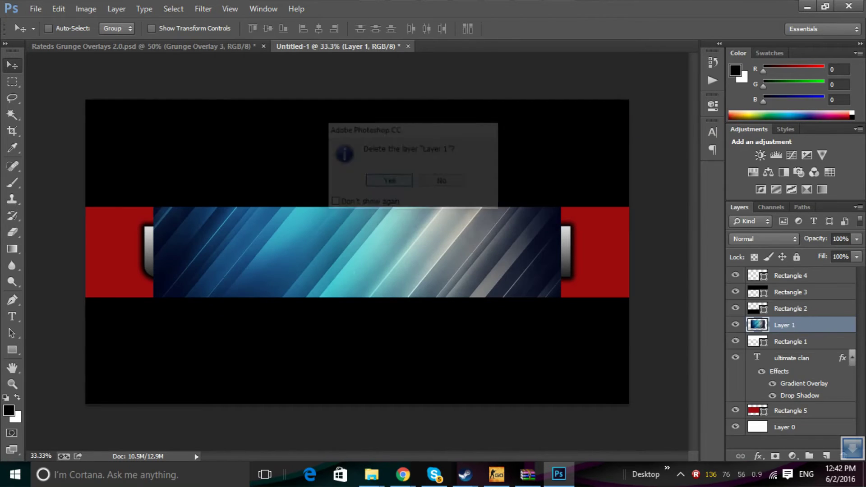
pyautogui.press('Return')
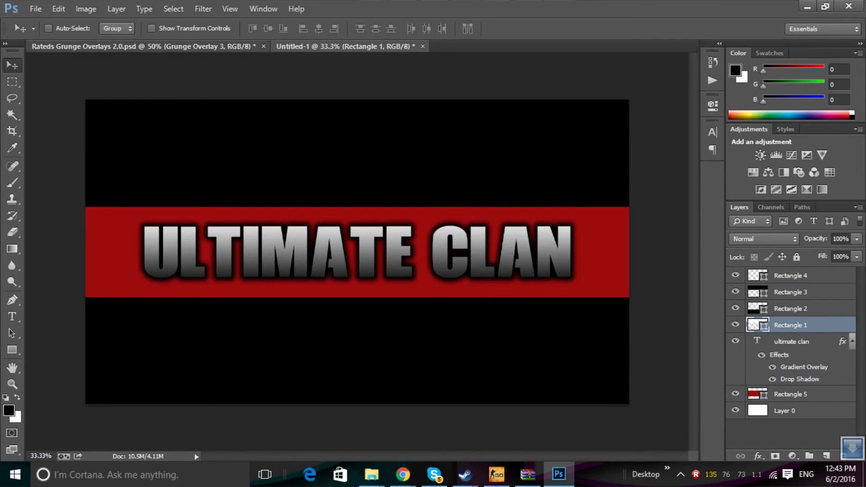
pyautogui.click(142, 46)
pyautogui.doubleClick(839, 357)
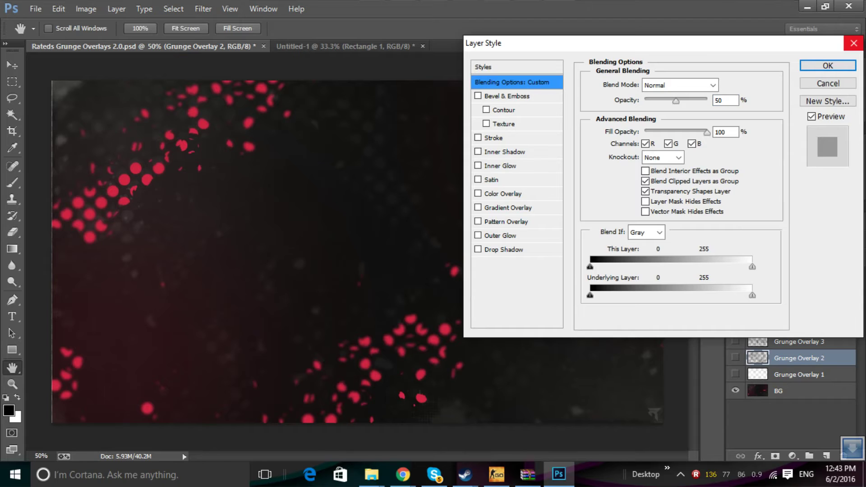
pyautogui.press('Return')
pyautogui.press('v')
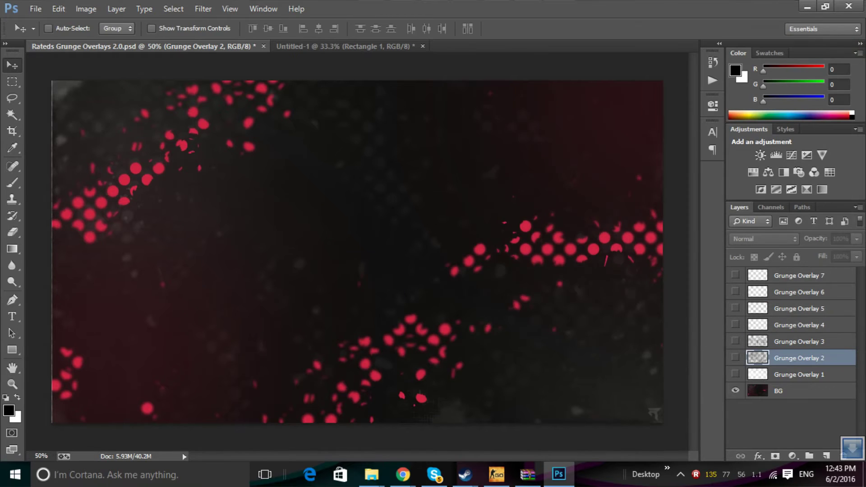
pyautogui.click(798, 276)
pyautogui.click(799, 292)
pyautogui.click(799, 374)
pyautogui.rightClick(758, 375)
pyautogui.click(717, 77)
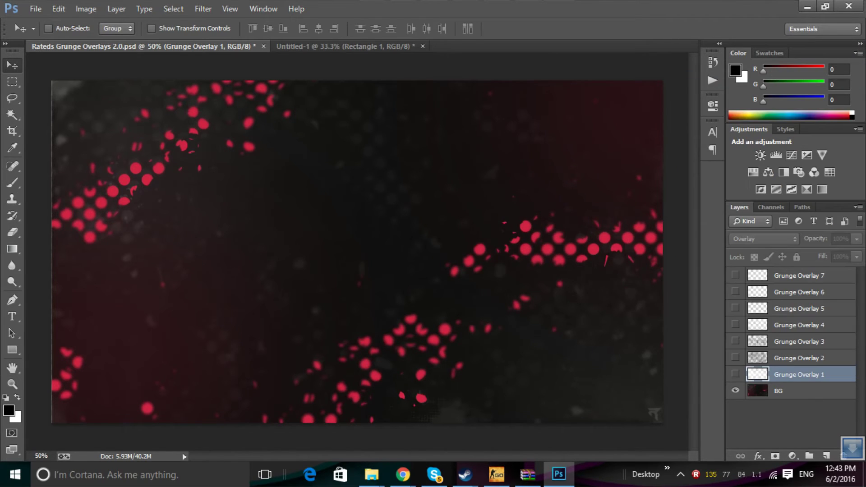
pyautogui.press('Return')
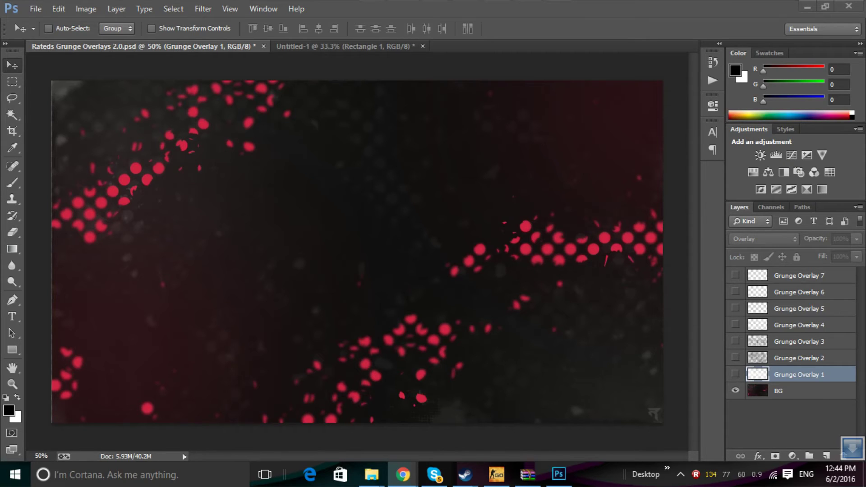
pyautogui.click(799, 309)
pyautogui.rightClick(796, 309)
pyautogui.press('Escape')
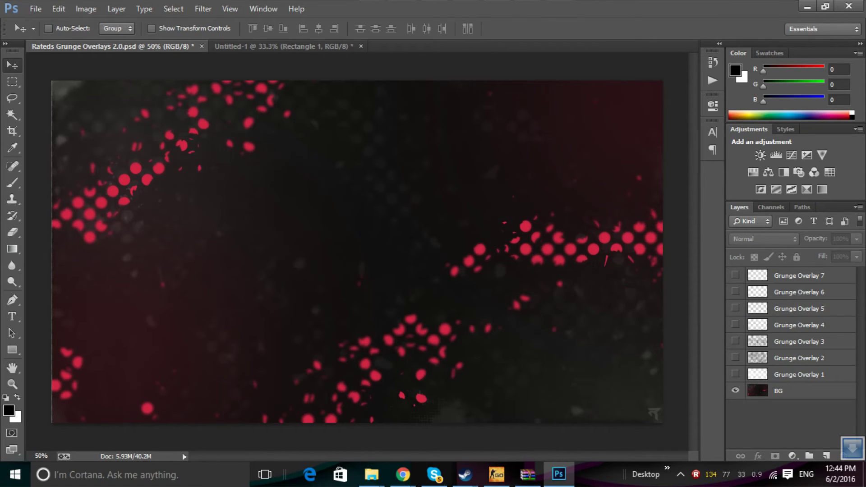
pyautogui.click(795, 292)
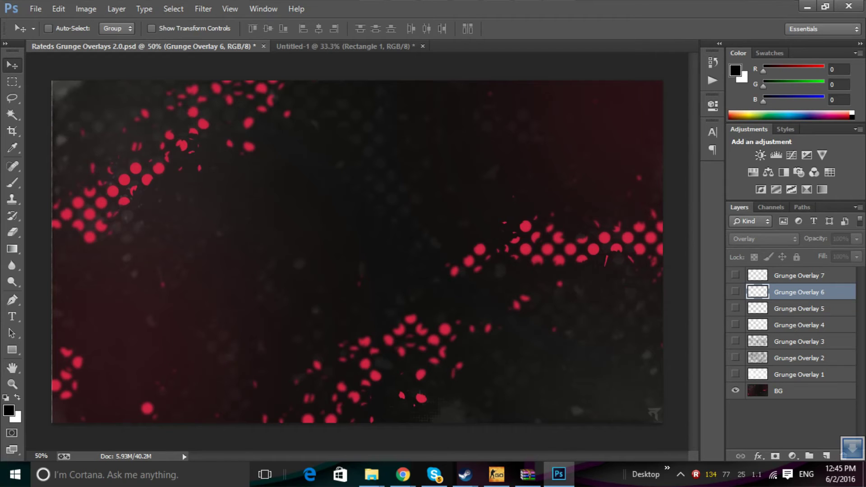
pyautogui.click(795, 308)
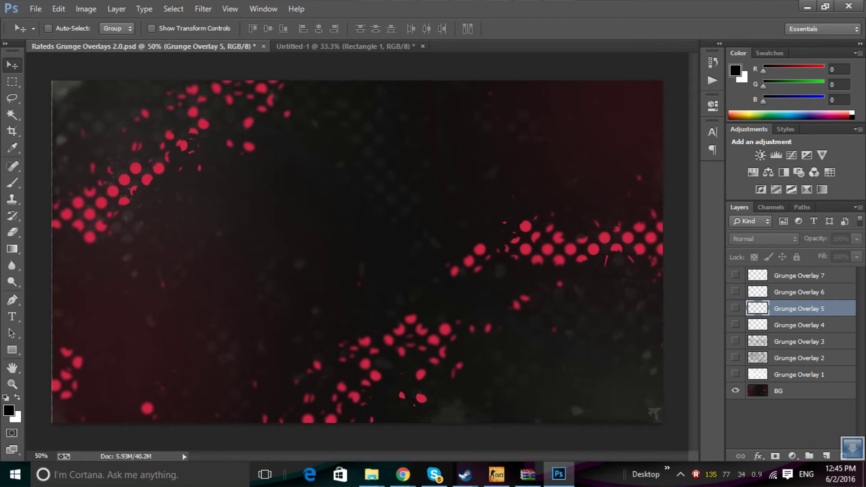
# Step: Try to paste the blue striped image into the banner and delete the pasted layer
pyautogui.hotkey('ctrl', 'Tab')
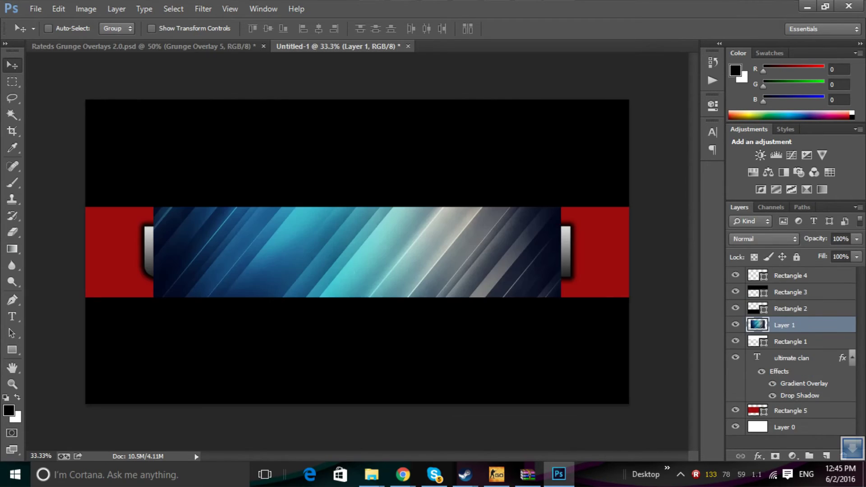
pyautogui.rightClick(794, 325)
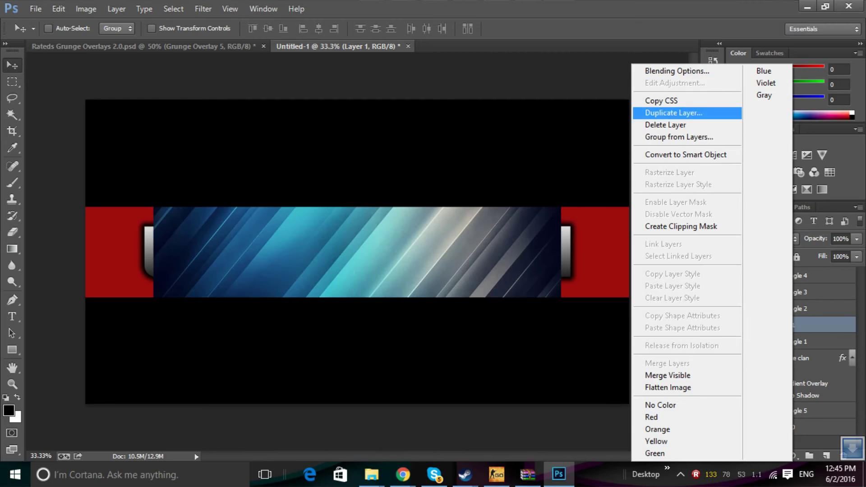
pyautogui.click(665, 125)
pyautogui.press('Return')
pyautogui.rightClick(772, 324)
pyautogui.press('Escape')
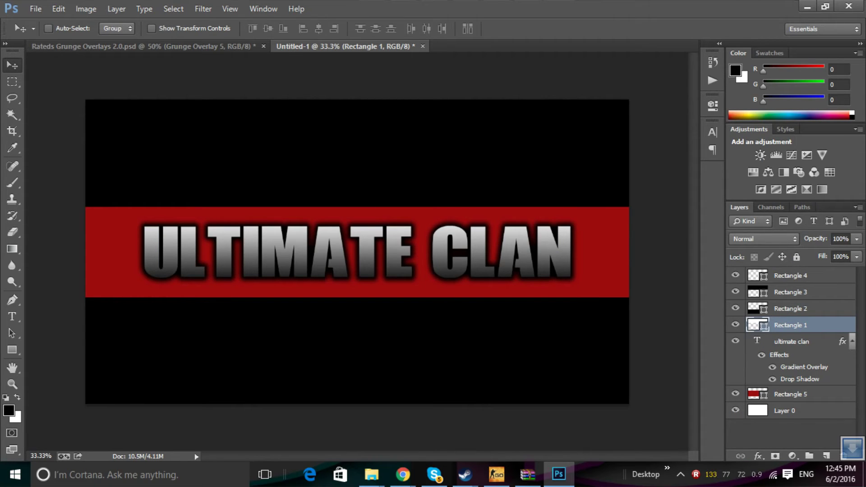
pyautogui.click(403, 474)
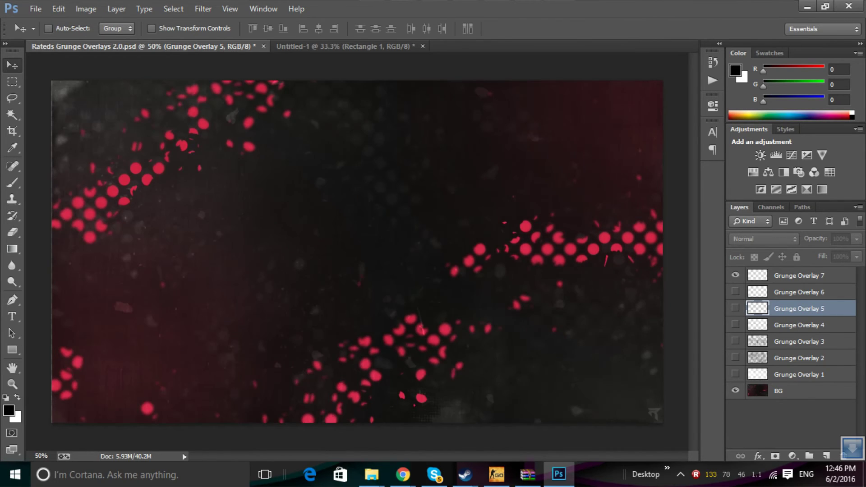
# Step: Try to copy Grunge Overlay 7 into the banner and enlarge it to span the full width of the red band
pyautogui.click(799, 276)
pyautogui.hotkey('ctrl', 'a')
pyautogui.hotkey('ctrl', 'c')
pyautogui.hotkey('ctrl', 'Tab')
pyautogui.hotkey('ctrl', 'v')
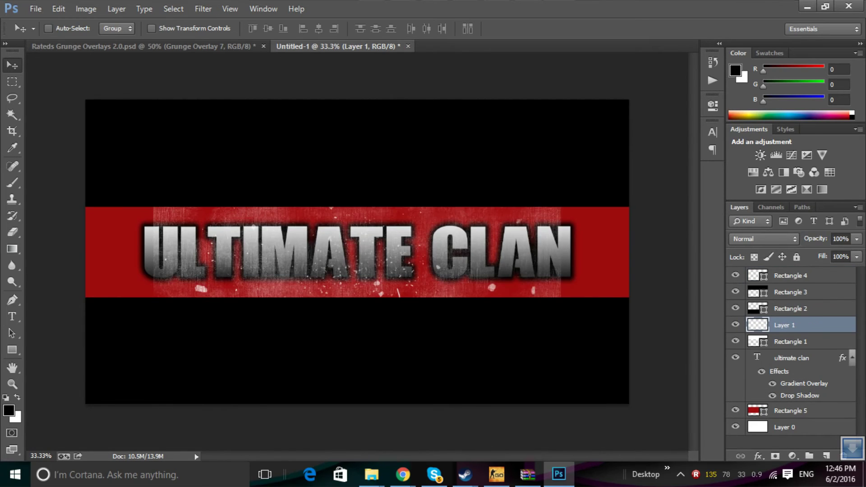
pyautogui.hotkey('ctrl', 't')
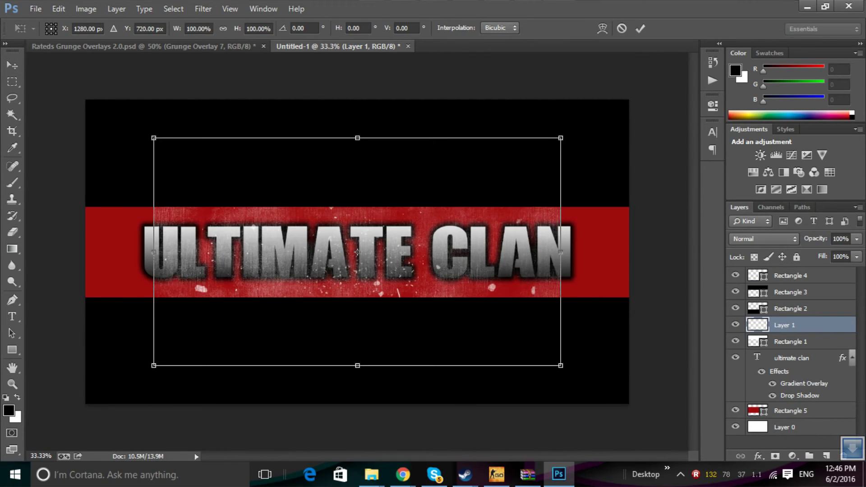
pyautogui.moveTo(561, 366); pyautogui.dragTo(637, 408)
pyautogui.moveTo(153, 137); pyautogui.dragTo(27, 63)
pyautogui.moveTo(289, 221); pyautogui.dragTo(312, 222)
pyautogui.press('Return')
# Step: Delete the pasted Grunge Overlay 7 layer from the banner
pyautogui.rightClick(794, 325)
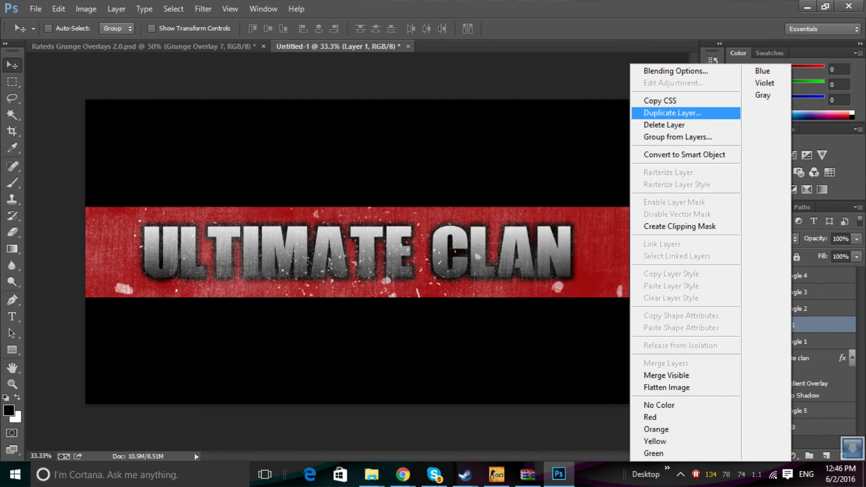
pyautogui.click(672, 113)
pyautogui.press('Escape')
pyautogui.rightClick(779, 324)
pyautogui.click(671, 124)
pyautogui.press('Return')
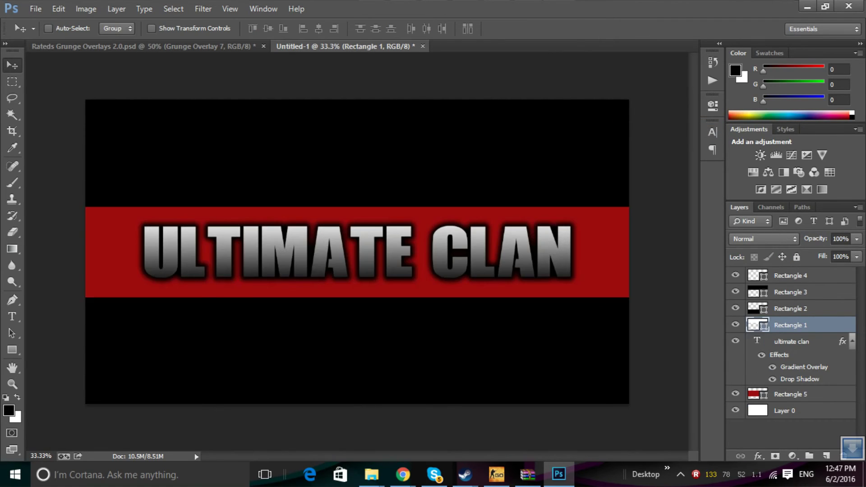
# Step: Show Grunge Overlay 5 in the overlays document, hide Grunge Overlay 7, and copy Grunge Overlay 5 into the banner
pyautogui.click(140, 46)
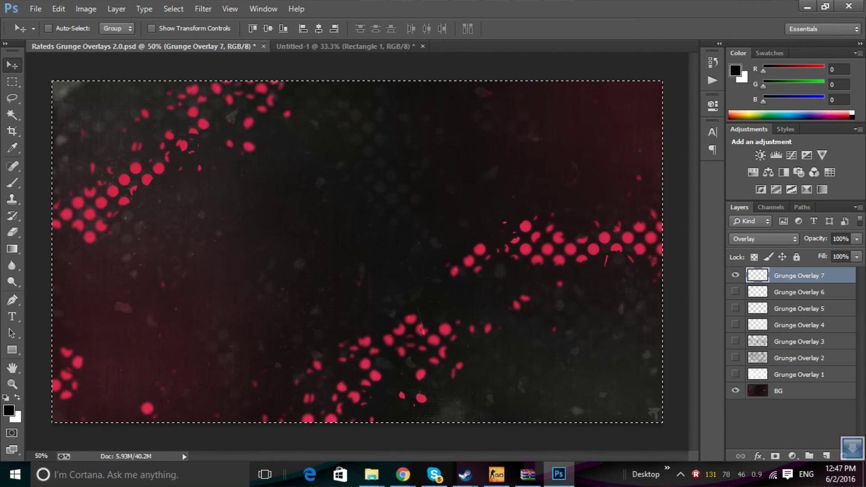
pyautogui.hotkey('alt', '[')
pyautogui.hotkey('alt', '[')
pyautogui.click(735, 275)
pyautogui.click(735, 309)
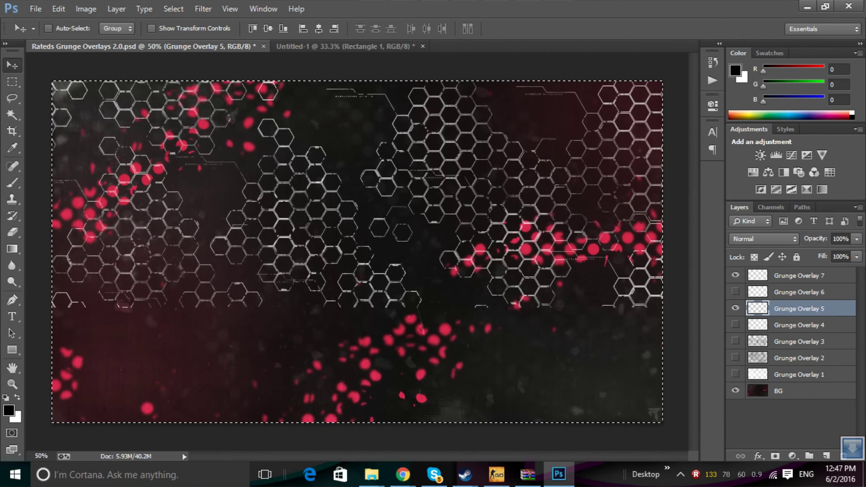
pyautogui.hotkey('ctrl', 'c')
pyautogui.hotkey('ctrl', 'Tab')
pyautogui.hotkey('ctrl', 'v')
# Step: Enlarge the pasted hexagon overlay to about 139% to cover the canvas and move its layer directly below the ultimate clan text
pyautogui.hotkey('ctrl', 't')
pyautogui.moveTo(154, 138); pyautogui.dragTo(73, 94)
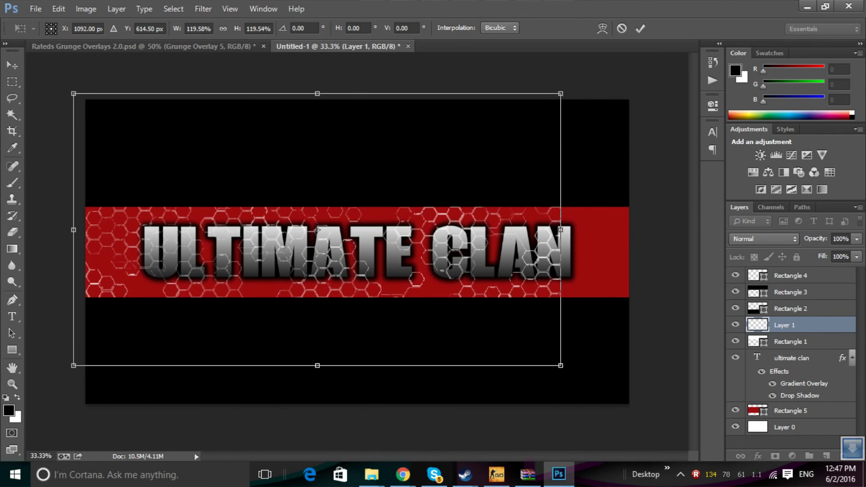
pyautogui.moveTo(561, 365); pyautogui.dragTo(642, 411)
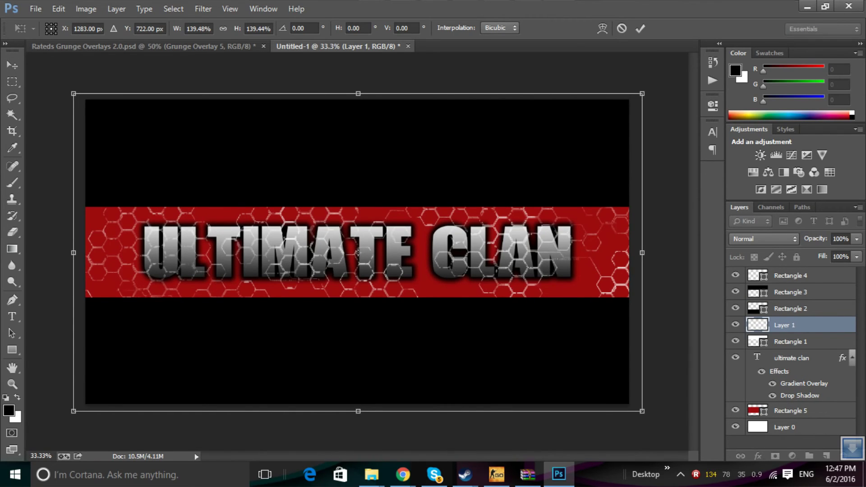
pyautogui.click(641, 28)
pyautogui.moveTo(785, 325); pyautogui.dragTo(785, 403)
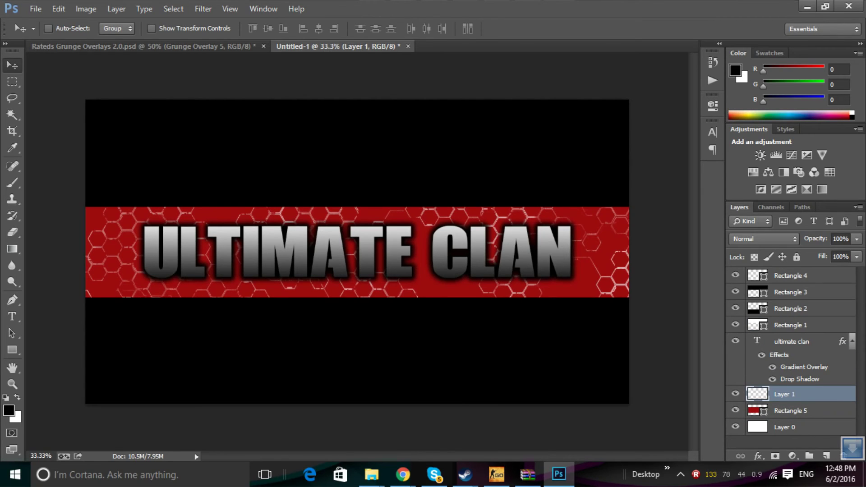
# Step: Show Grunge Overlay 4 in the overlays document, hide Grunge Overlay 5, and copy Grunge Overlay 4 into the banner
pyautogui.hotkey('ctrl', 'Tab')
pyautogui.click(735, 325)
pyautogui.click(735, 308)
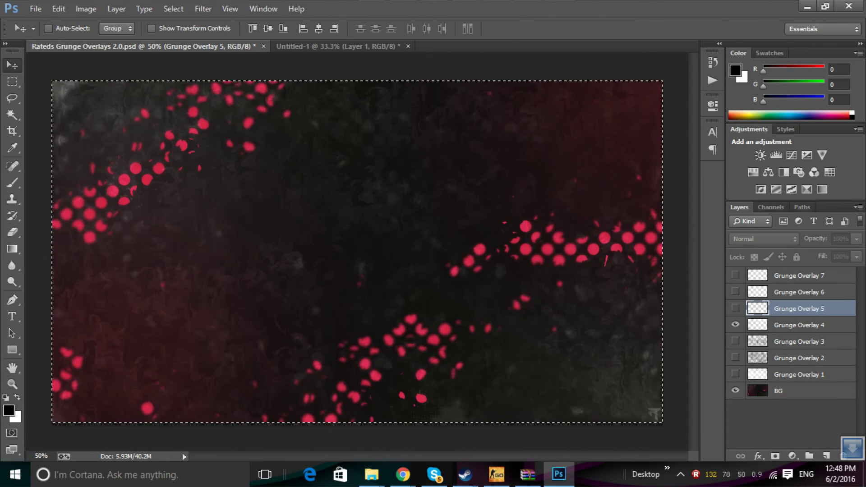
pyautogui.click(799, 325)
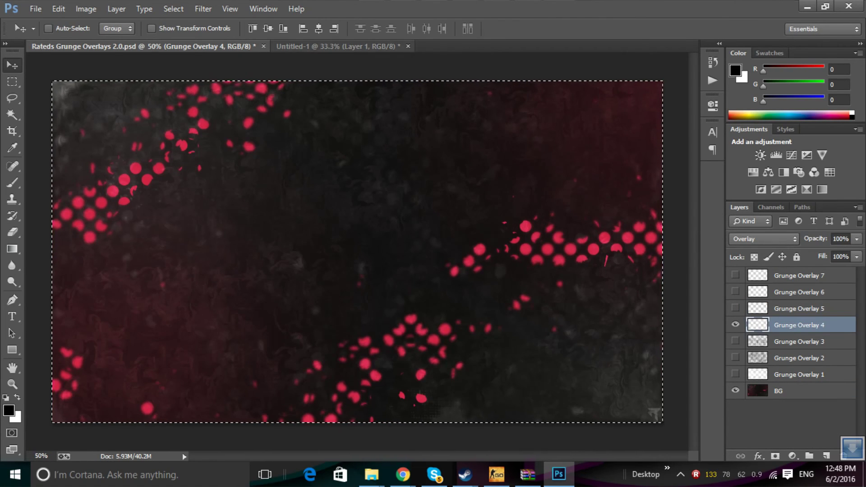
pyautogui.hotkey('ctrl', 'Tab')
pyautogui.hotkey('ctrl', 'v')
# Step: Enlarge the pasted Grunge Overlay 4 to about 145% so it covers the whole canvas
pyautogui.hotkey('ctrl', 't')
pyautogui.moveTo(150, 137); pyautogui.dragTo(72, 92)
pyautogui.moveTo(564, 363); pyautogui.dragTo(668, 425)
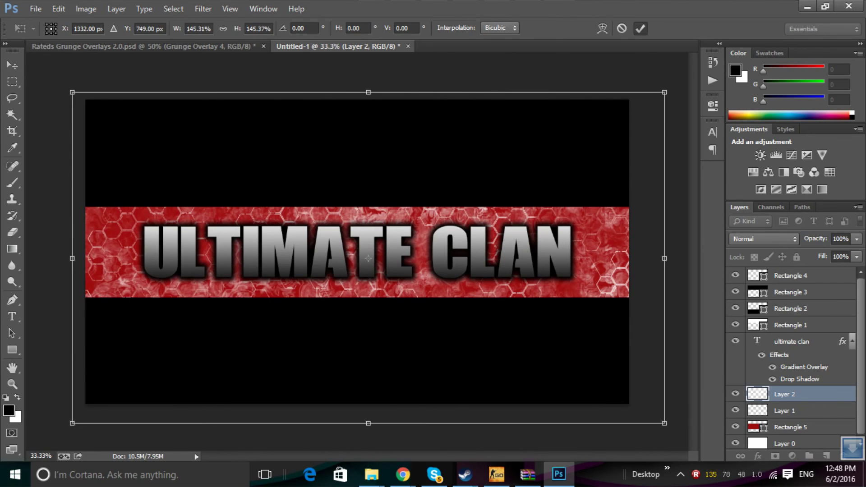
pyautogui.press('Return')
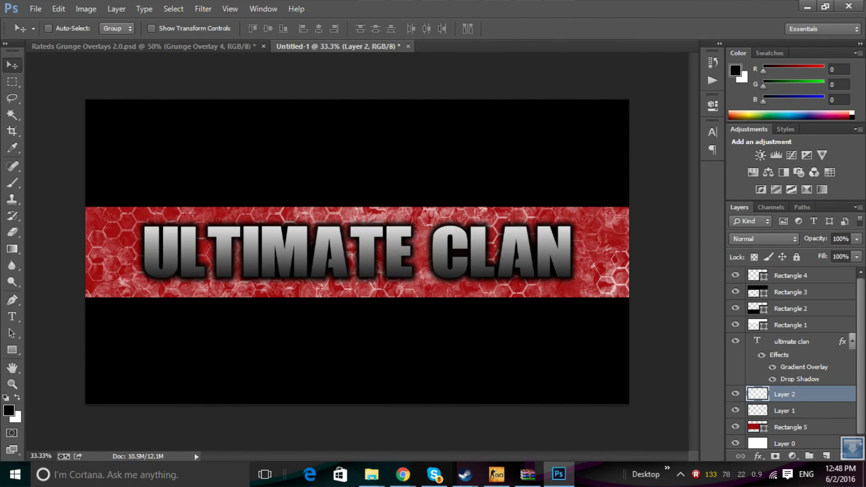
# Step: Add the text "emoji gameing" at 72 pt near the lower left of the red band, below ULTIMATE
pyautogui.press('t')
pyautogui.click(121, 291)
pyautogui.write('EMOJPOCLAN')
pyautogui.click(259, 29)
pyautogui.click(252, 246)
pyautogui.hotkey('ctrl', 'a')
pyautogui.click(258, 28)
pyautogui.click(253, 250)
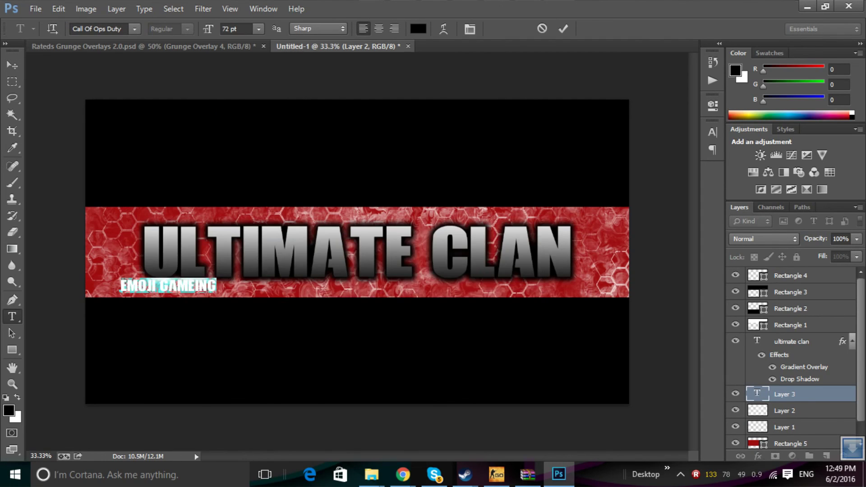
pyautogui.hotkey('ctrl', 'Return')
# Step: Move the emoji gameing text slightly down and right and give it the ultimate clan text's layer style
pyautogui.press('v')
pyautogui.moveTo(171, 253)
pyautogui.mouseDown()
pyautogui.moveTo(151, 251)
pyautogui.moveTo(182, 259)
pyautogui.mouseUp()
pyautogui.rightClick(842, 341)
pyautogui.click(729, 259)
pyautogui.rightClick(794, 395)
pyautogui.click(767, 253)
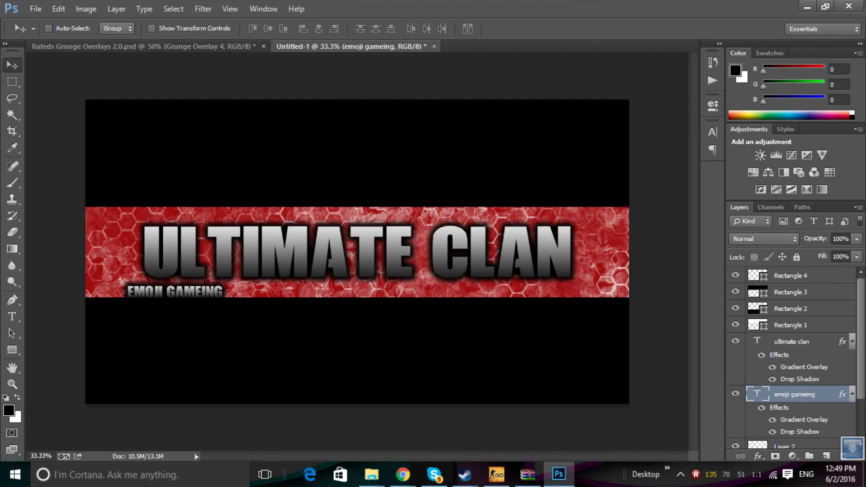
# Step: Add the second member's gamer name as 72 pt text on the red band below the word CLAN
pyautogui.press('t')
pyautogui.click(441, 292)
pyautogui.write('jadon g7sanek')
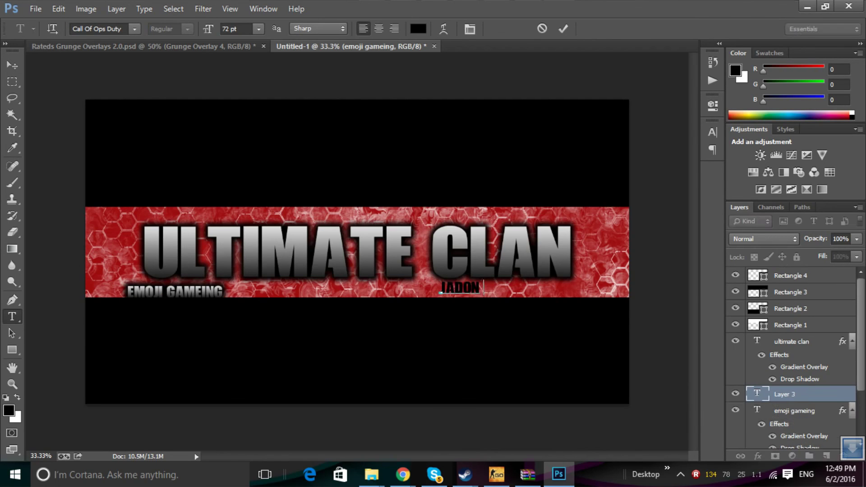
pyautogui.press('BackSpace')
pyautogui.press('BackSpace')
pyautogui.press('BackSpace')
pyautogui.press('BackSpace')
pyautogui.write('nake')
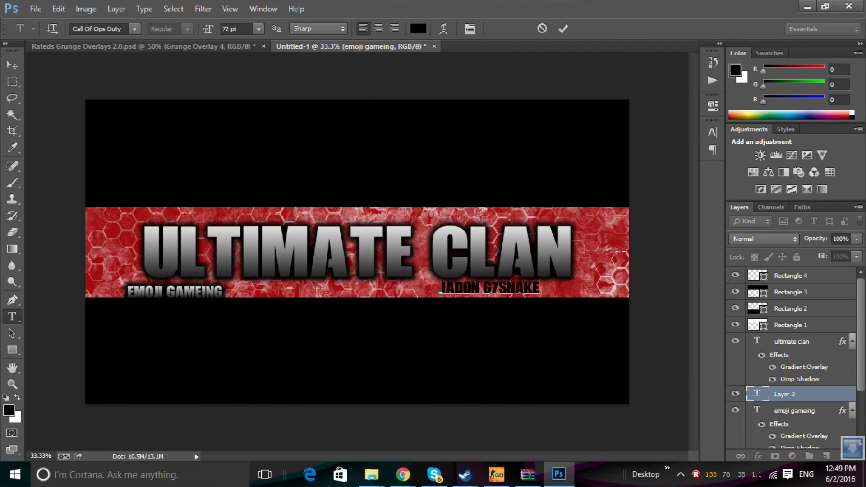
# Step: Apply the copied ultimate clan layer style to the second member's name text
pyautogui.click(794, 394)
pyautogui.rightClick(794, 394)
pyautogui.click(767, 253)
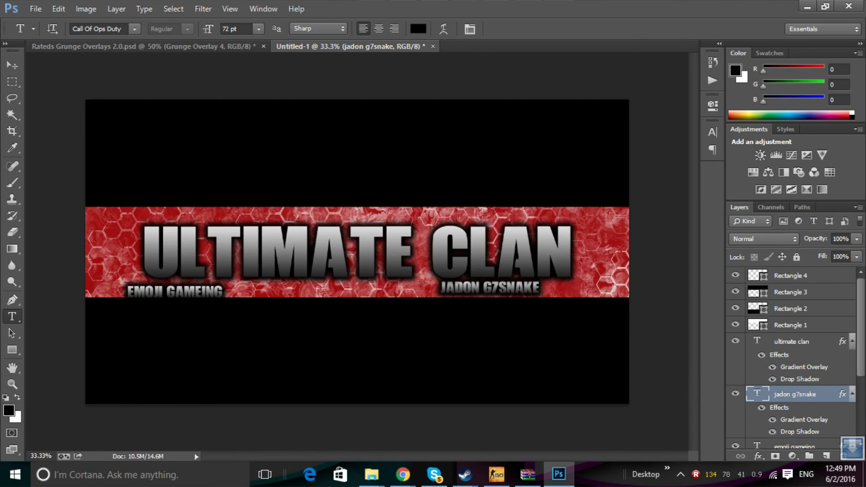